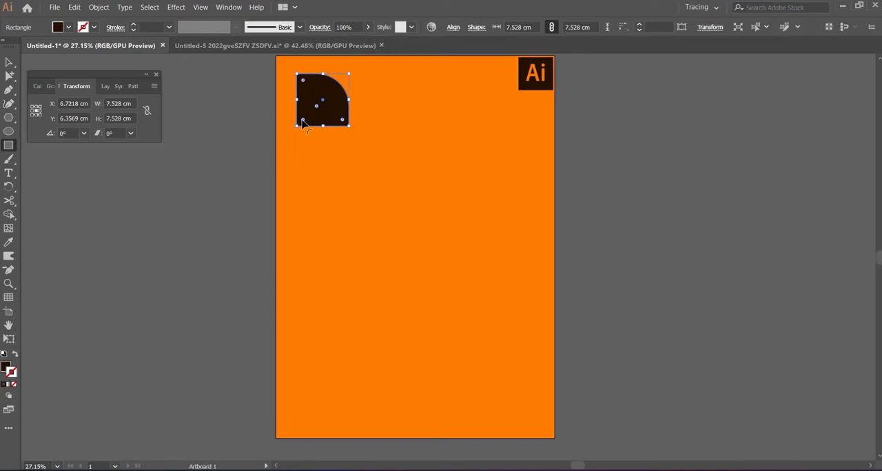
- Round the square's lower-left corner, then turn it 45° and scale it into an upright leaf about 5.8 cm wide and 9.2 cm high
drag(303, 122, 334, 101)
drag(353, 71, 365, 100)
click(9, 63)
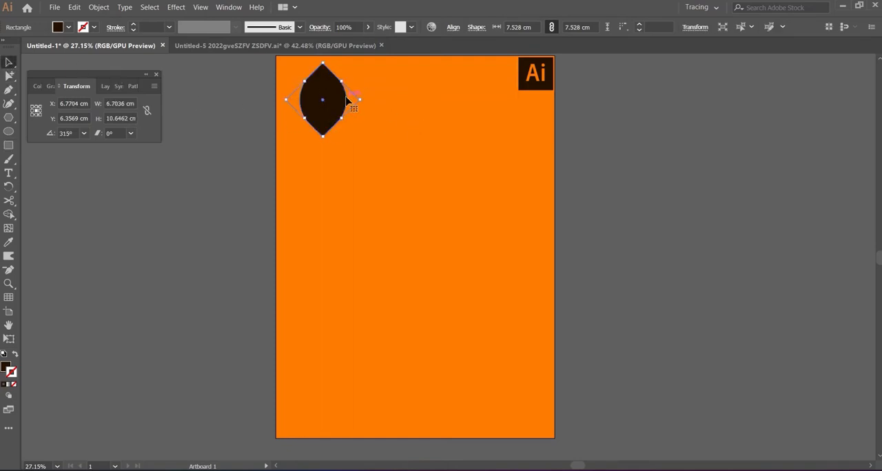
drag(361, 99, 349, 100)
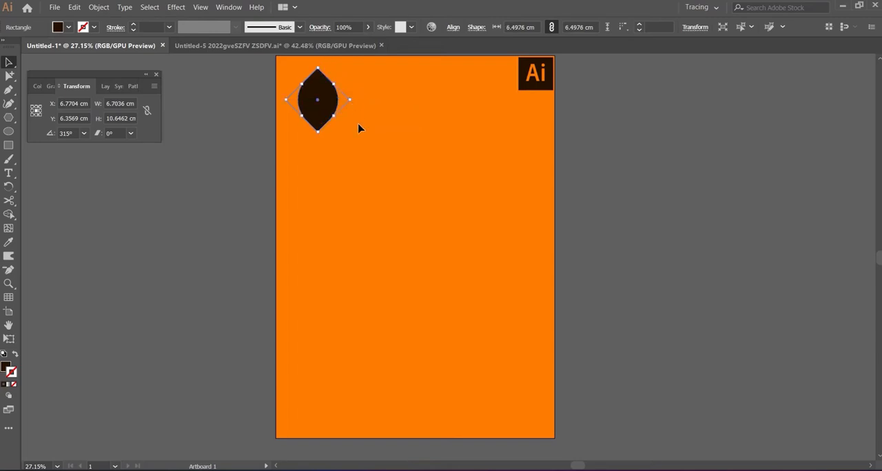
- Paste a copy of the leaf in front and move it straight down to near the artboard's lower edge
click(74, 7)
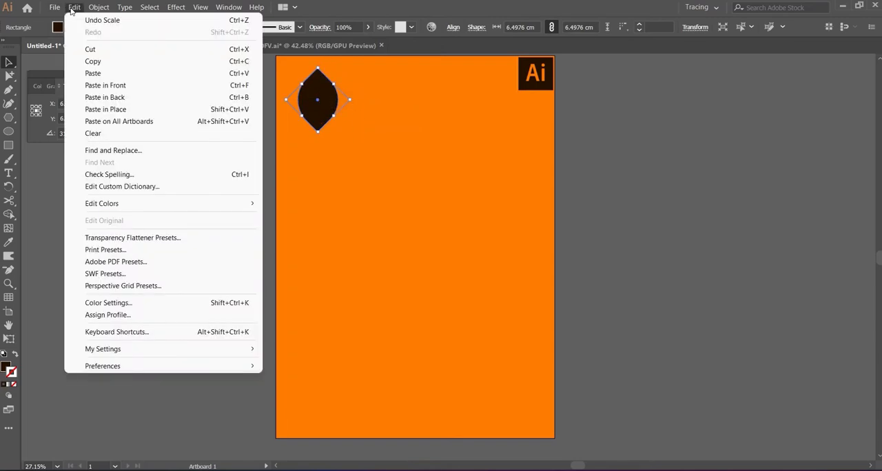
click(95, 62)
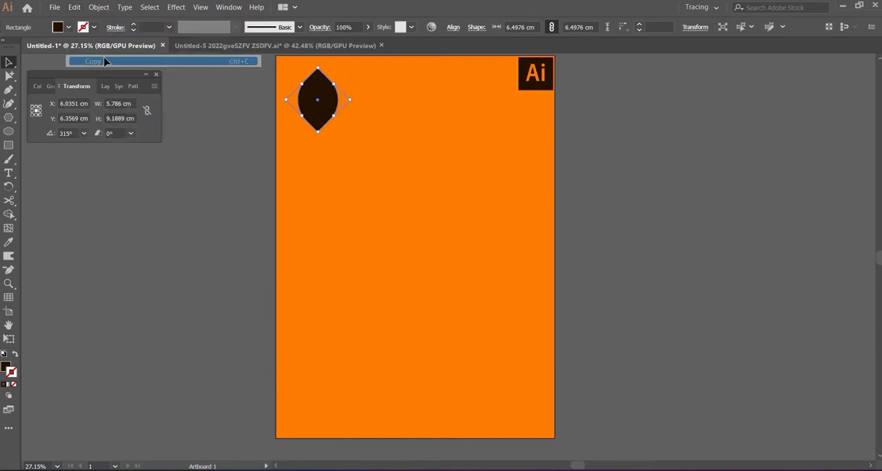
click(74, 7)
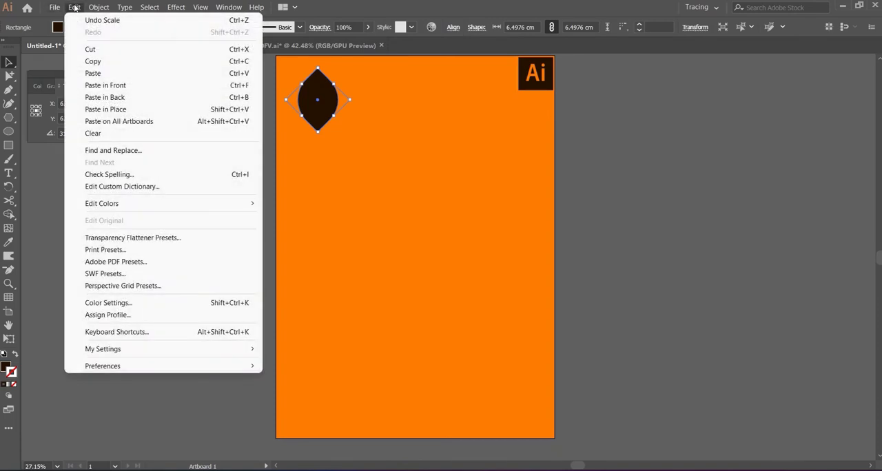
click(147, 86)
key(ctrl+shift+a)
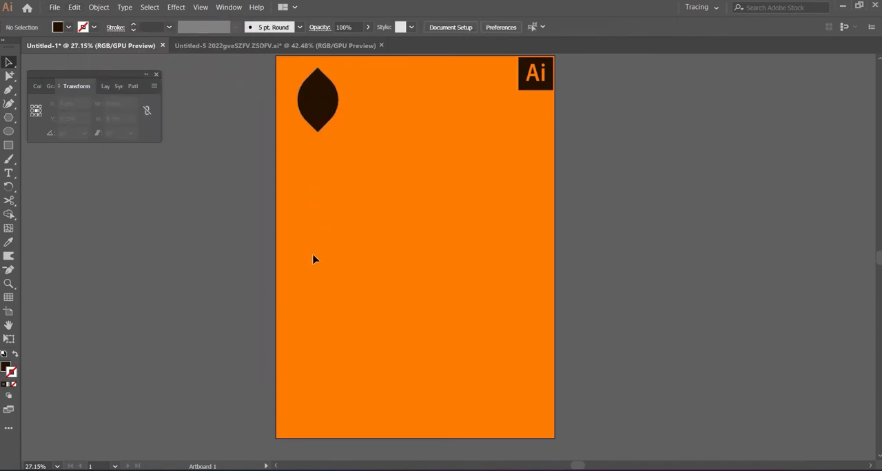
click(319, 99)
drag(319, 102, 338, 399)
- Select both the upper and lower leaves and make a blend between them
shift+click(332, 105)
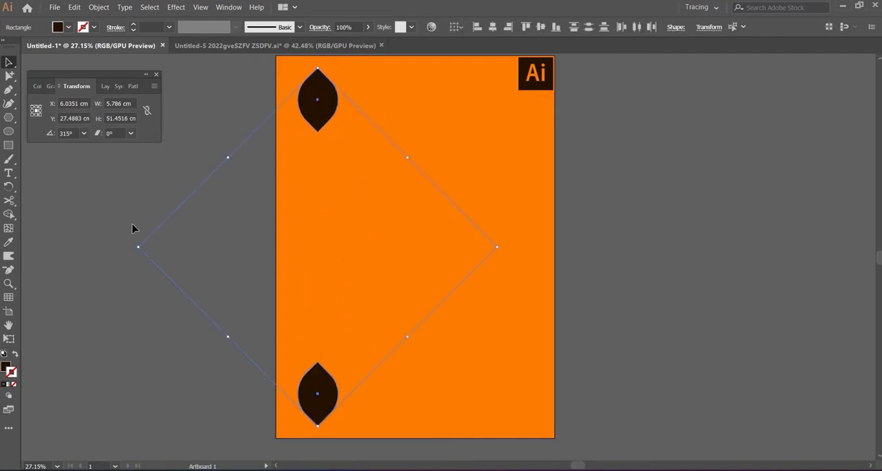
click(76, 7)
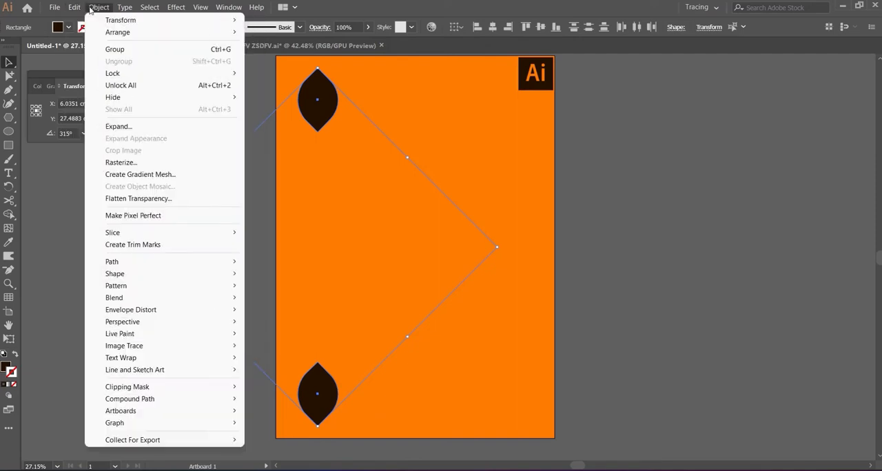
mouse_move(162, 300)
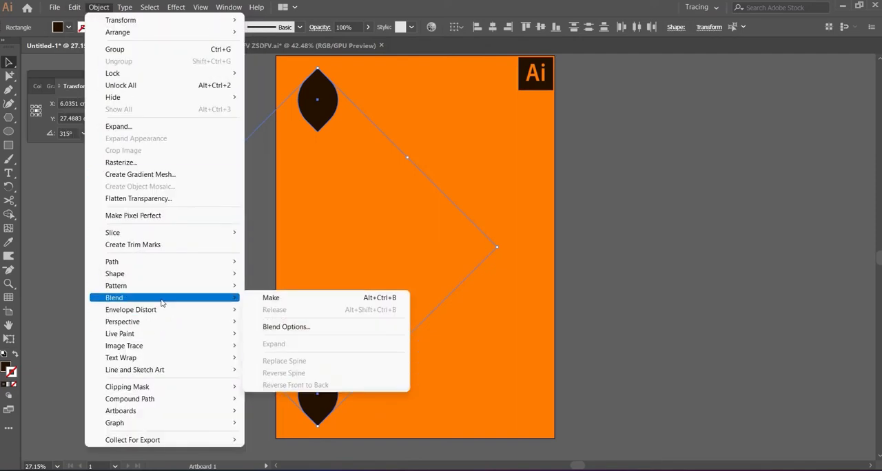
click(271, 297)
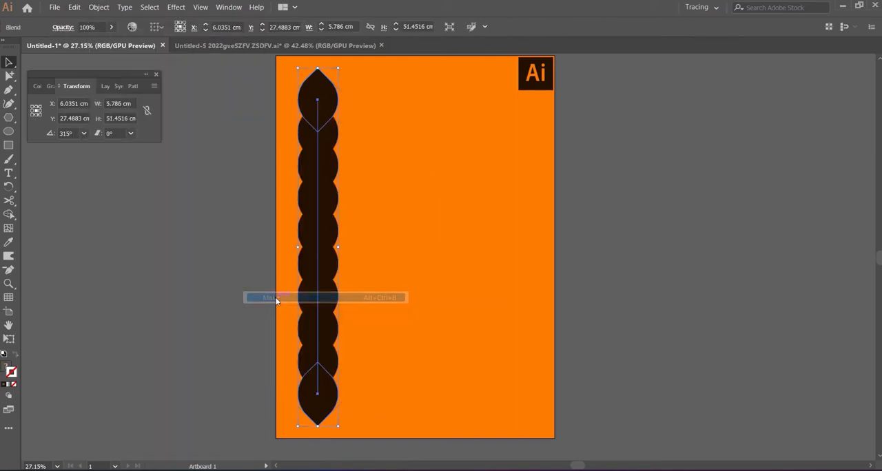
- Set the blend's spacing to 5 specified steps, previewing 6 steps first
click(98, 8)
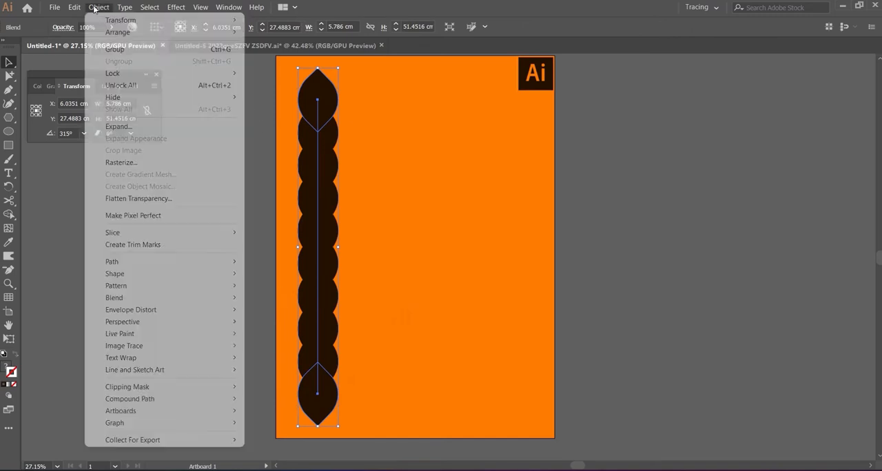
mouse_move(183, 298)
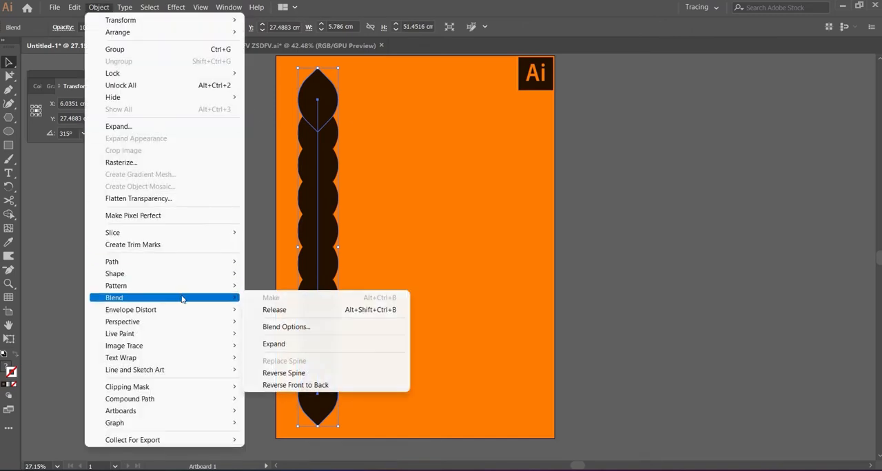
click(306, 327)
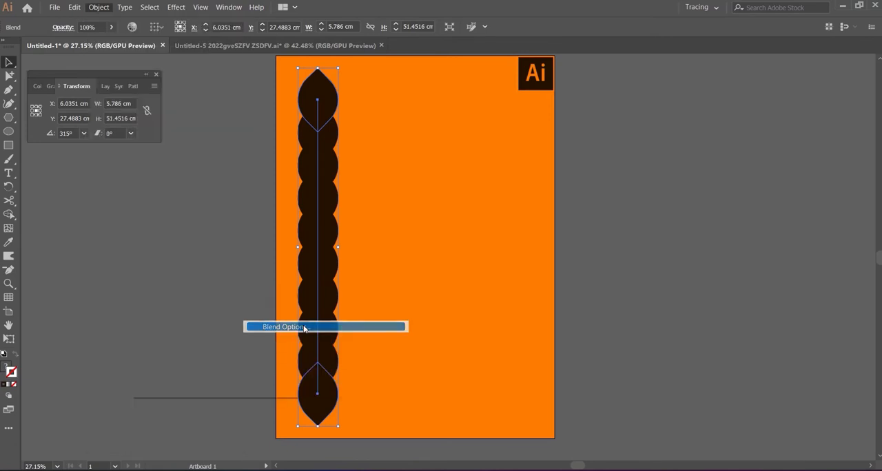
click(147, 369)
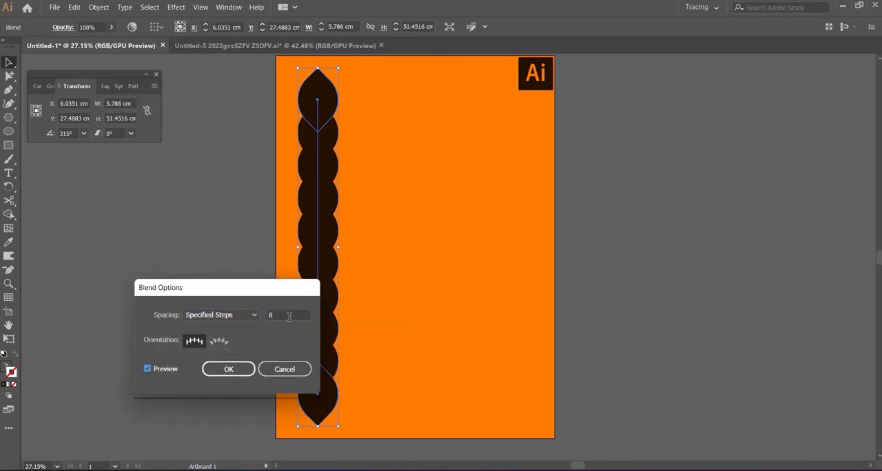
click(282, 314)
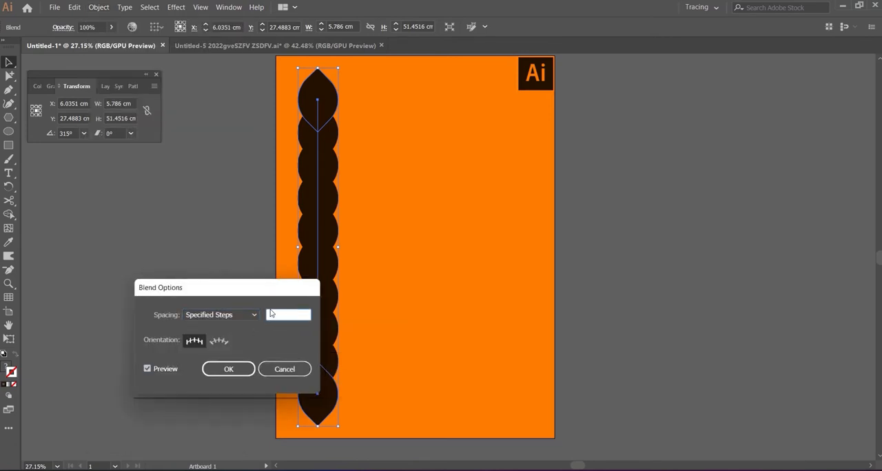
text(6)
click(146, 370)
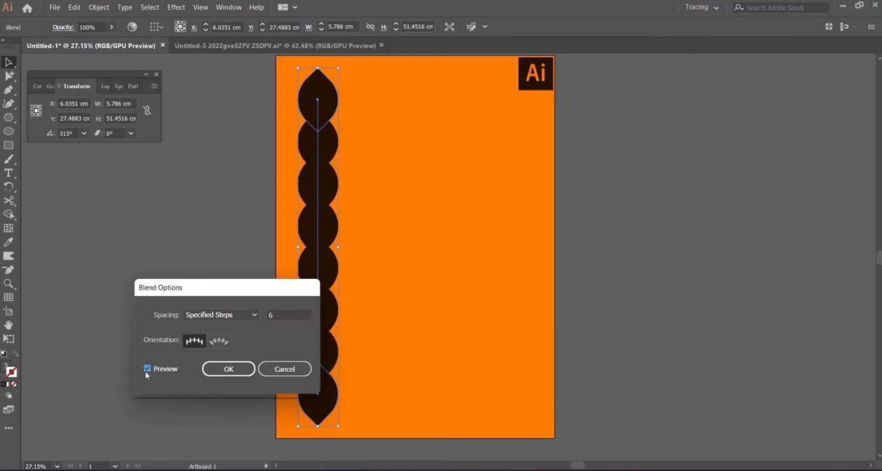
click(147, 370)
click(273, 314)
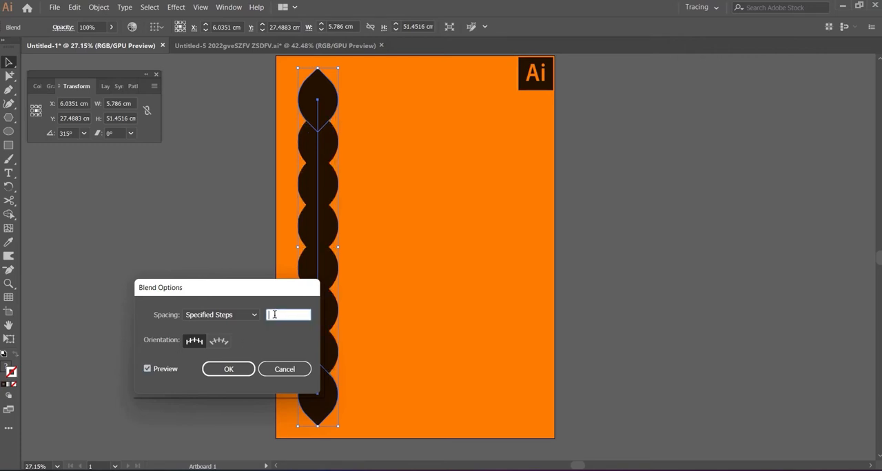
text(5)
click(146, 369)
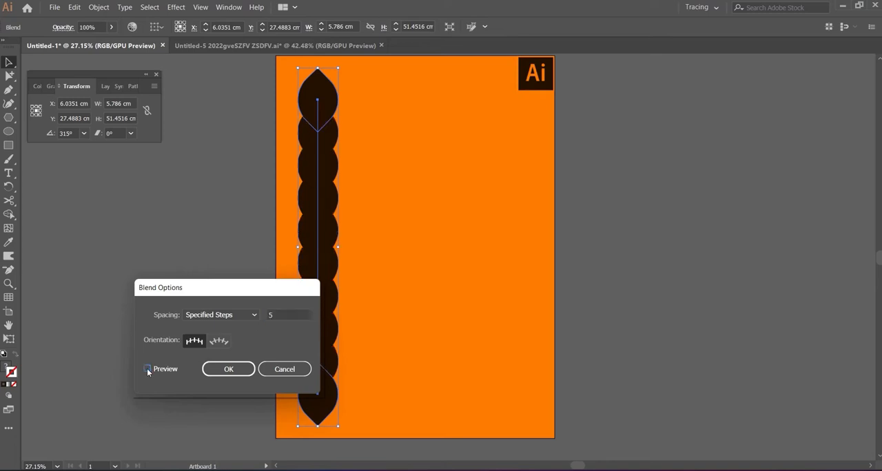
click(146, 369)
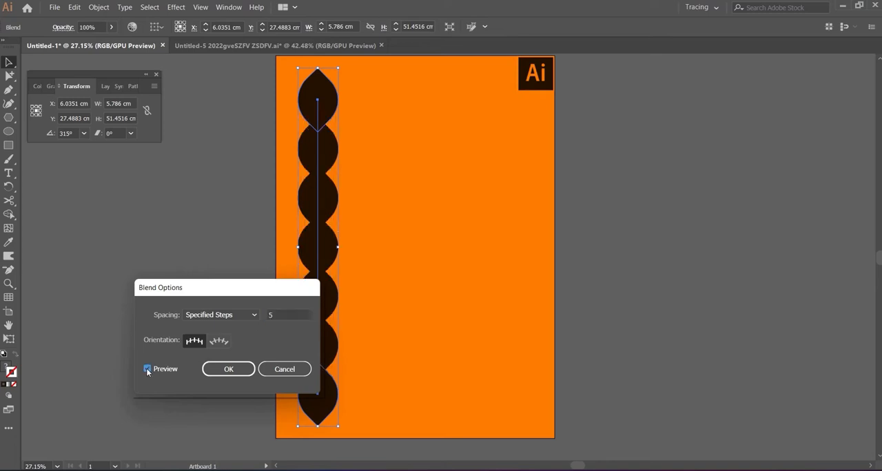
click(230, 373)
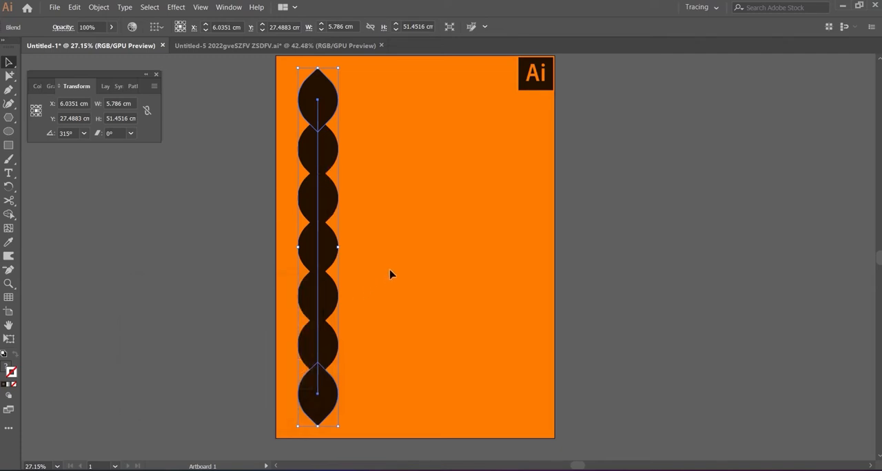
- Scale the leaf blend to 50% horizontally and vertically with Transform Each
click(99, 7)
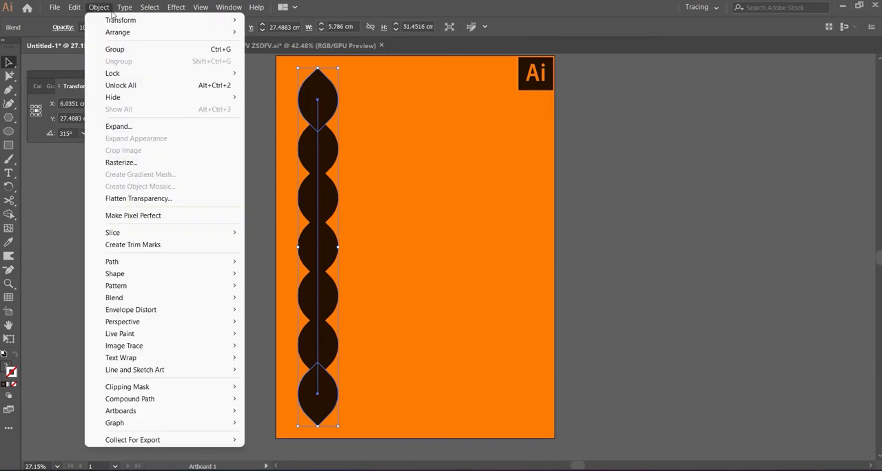
mouse_move(178, 19)
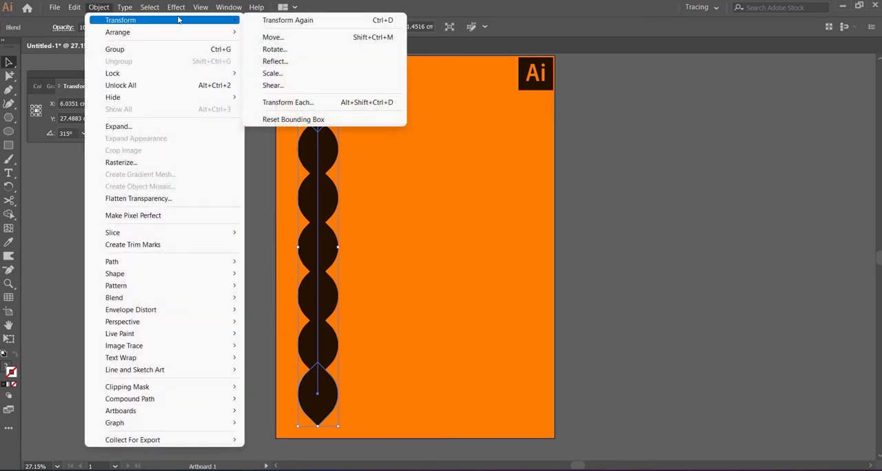
click(289, 102)
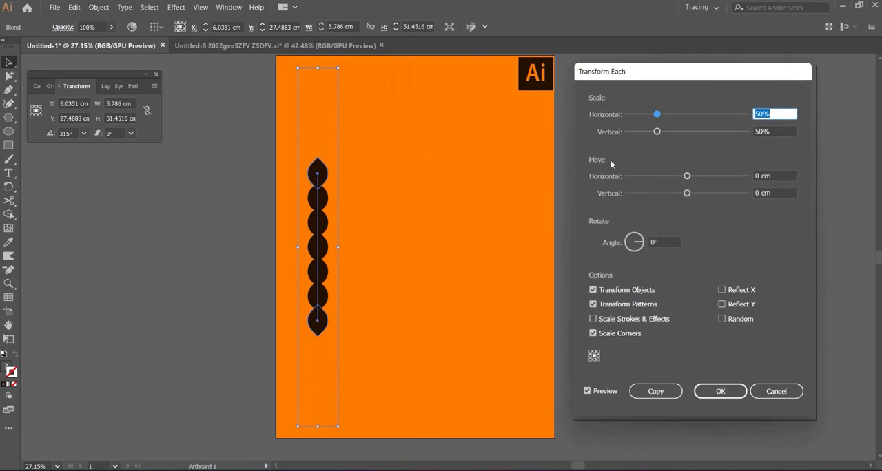
drag(764, 115, 754, 131)
click(765, 131)
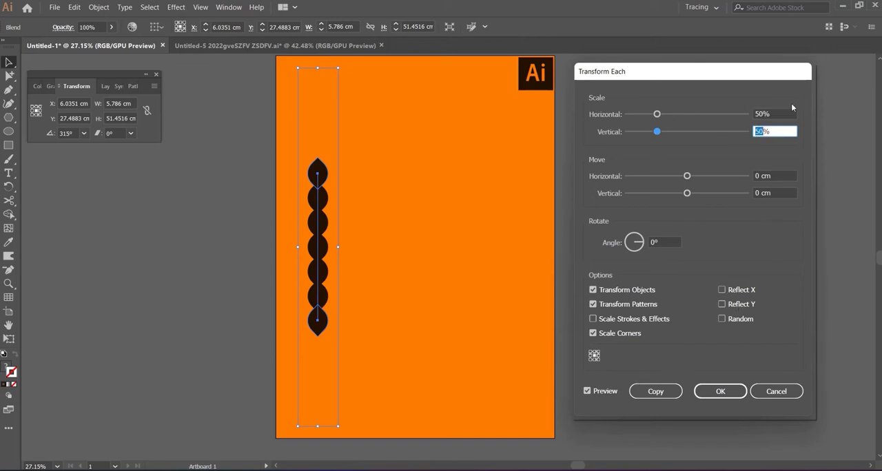
click(720, 392)
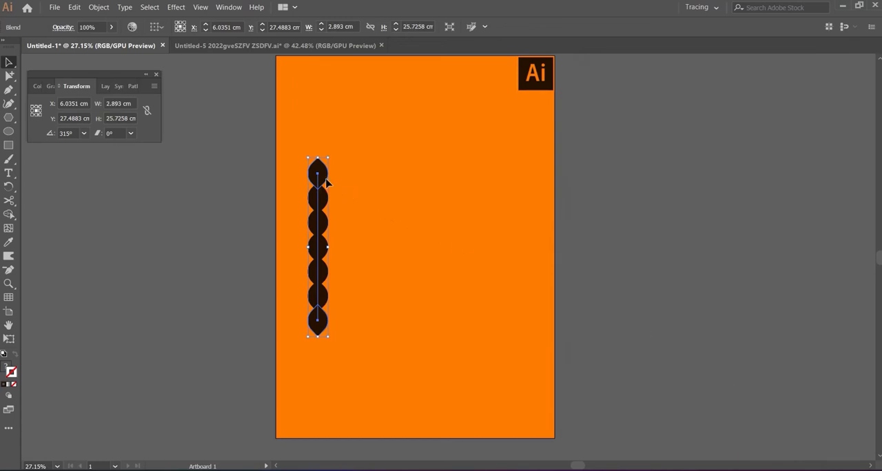
- Isolate the blend and spread its leaves apart by moving the top leaf up and the bottom leaf down, then exit isolation
double_click(320, 179)
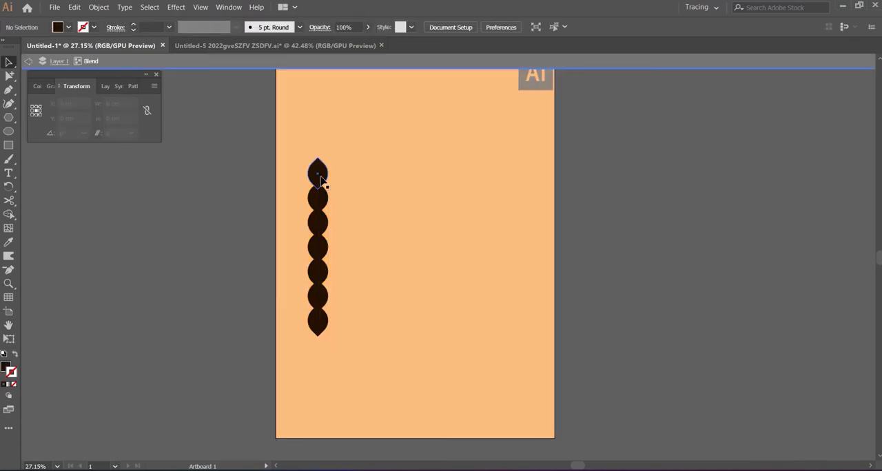
click(319, 173)
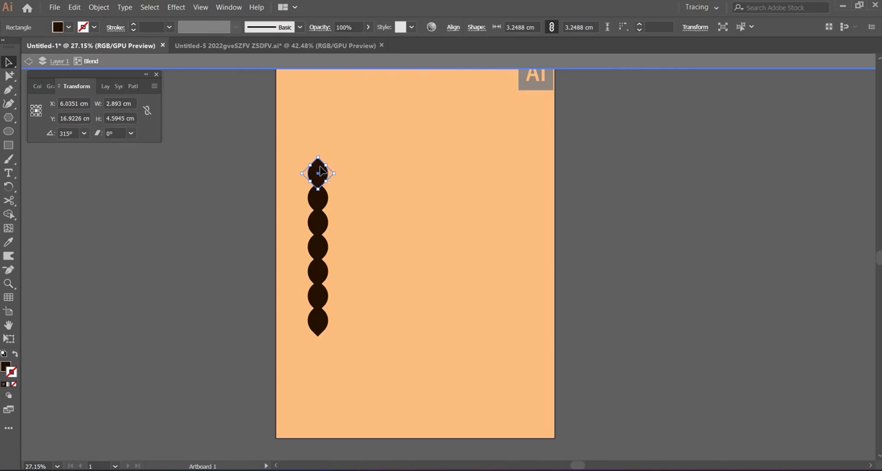
drag(319, 173, 315, 103)
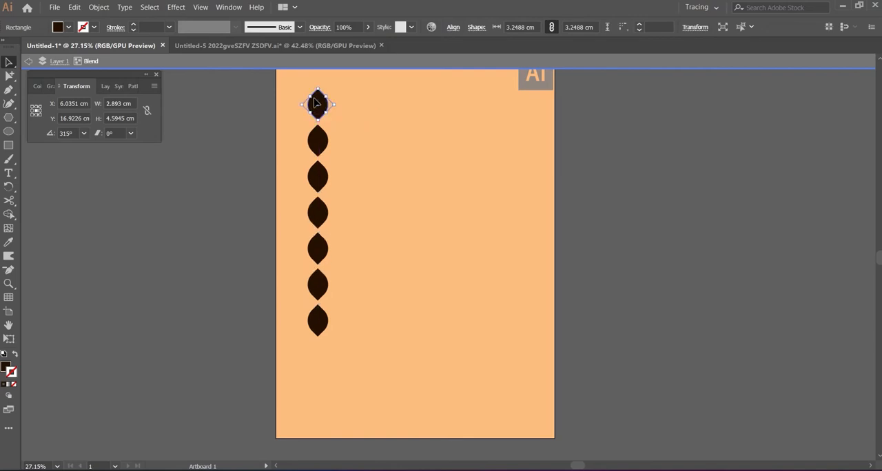
click(324, 327)
drag(324, 327, 324, 405)
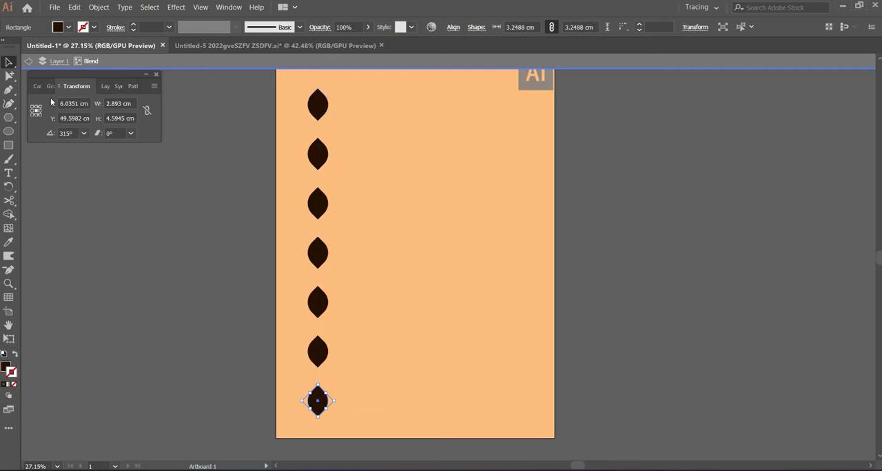
click(28, 61)
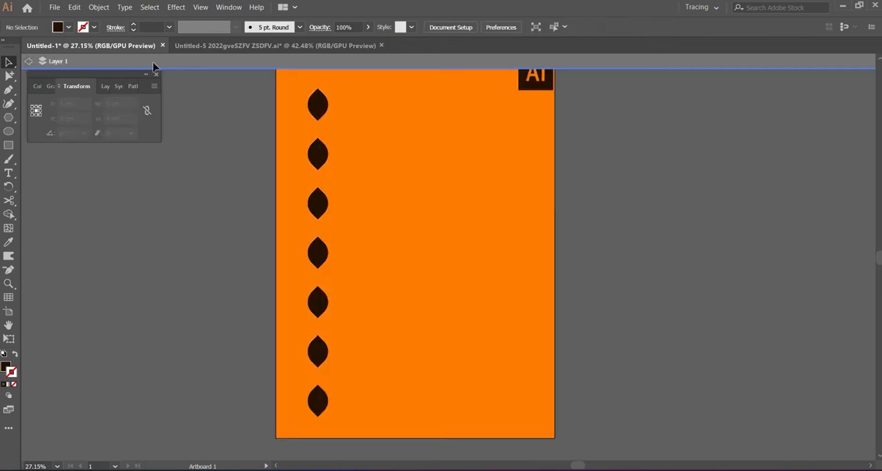
- Set the leaf blend's spacing to 8 specified steps, previewing 7 steps first
click(317, 106)
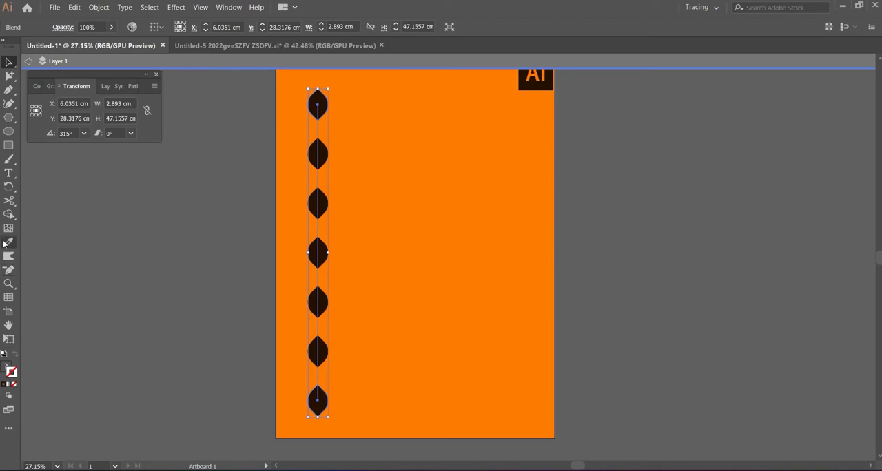
drag(9, 282, 31, 296)
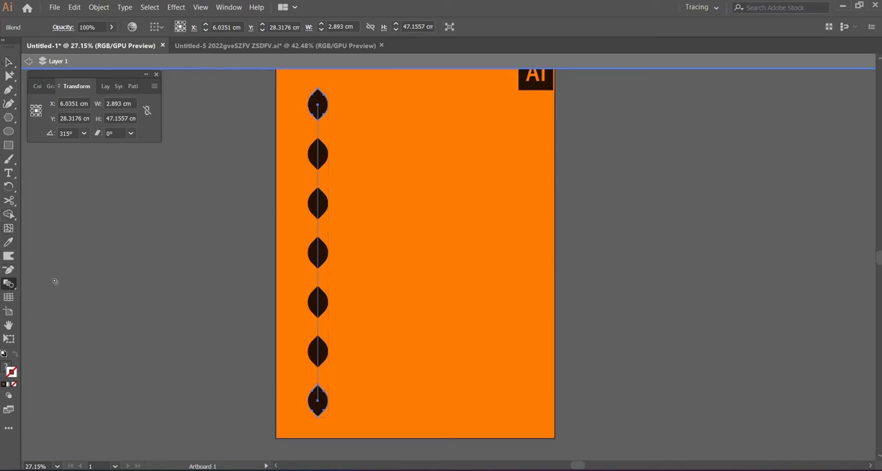
double_click(11, 285)
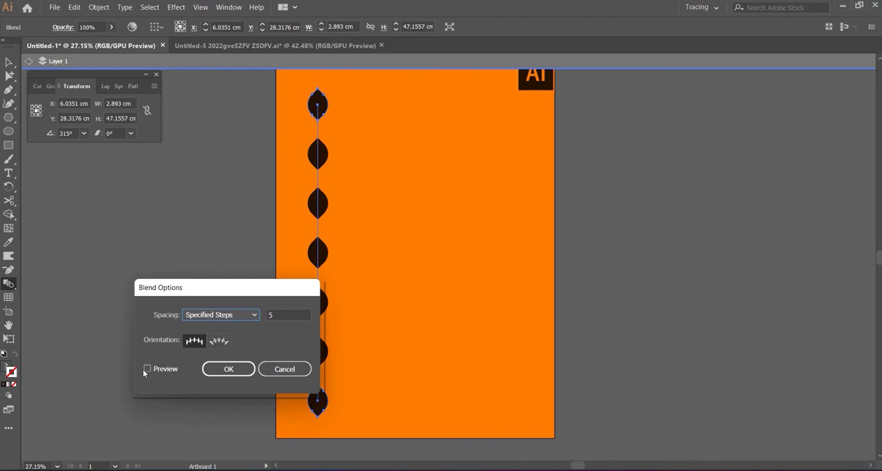
click(143, 369)
click(282, 315)
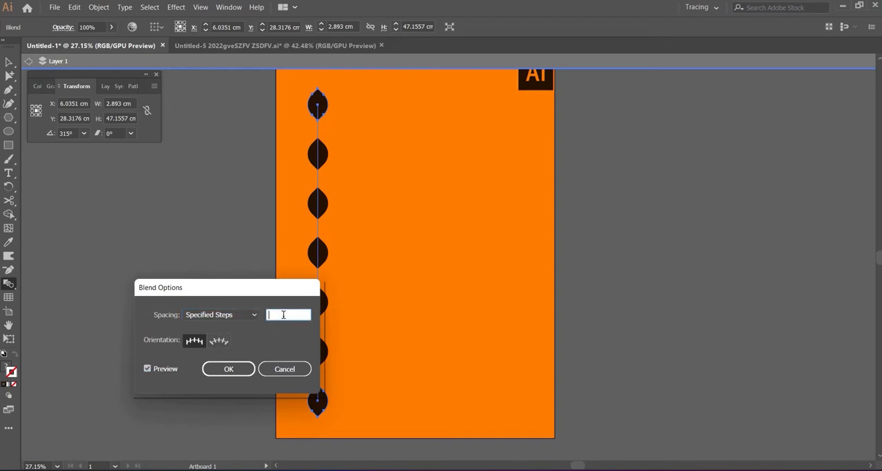
text(7)
click(147, 369)
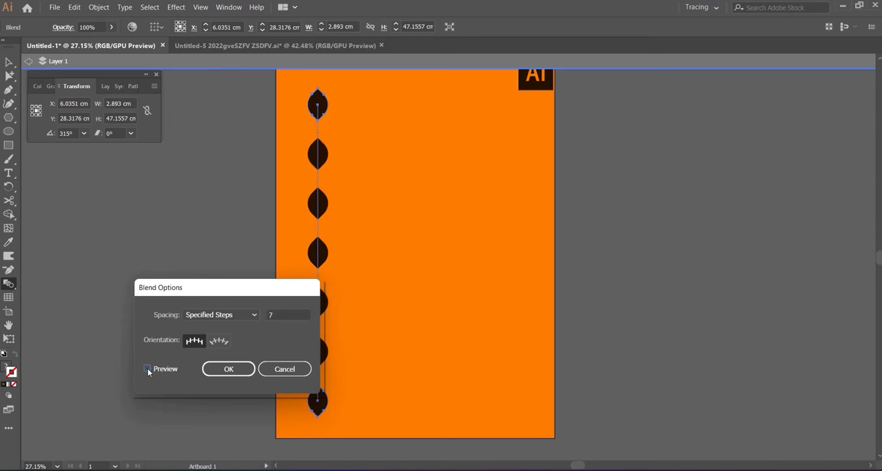
click(148, 371)
click(282, 314)
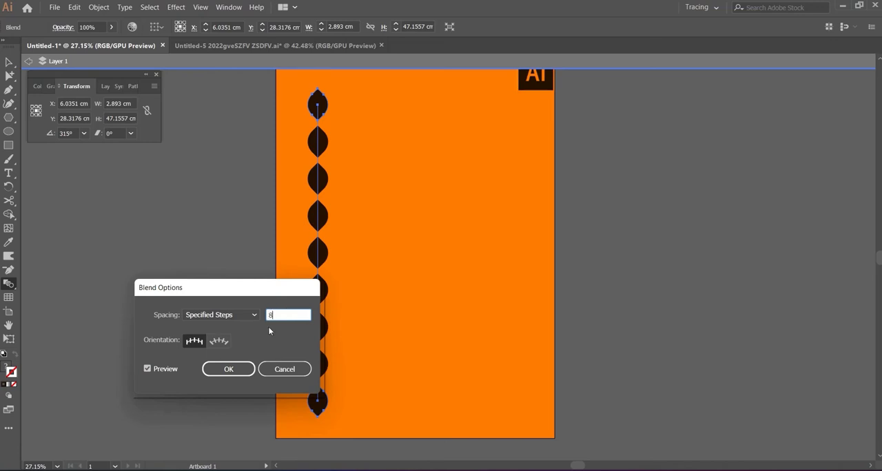
text(8)
click(147, 370)
click(149, 370)
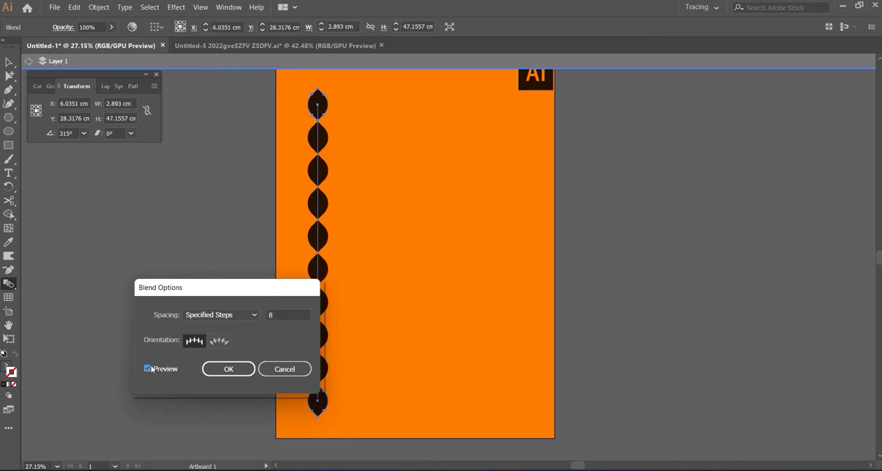
click(241, 372)
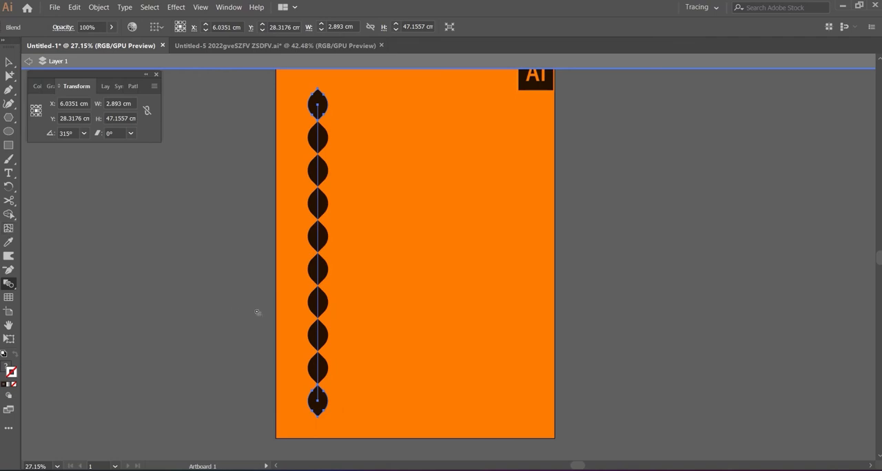
- Exit isolation mode and deselect the leaf blend
click(10, 132)
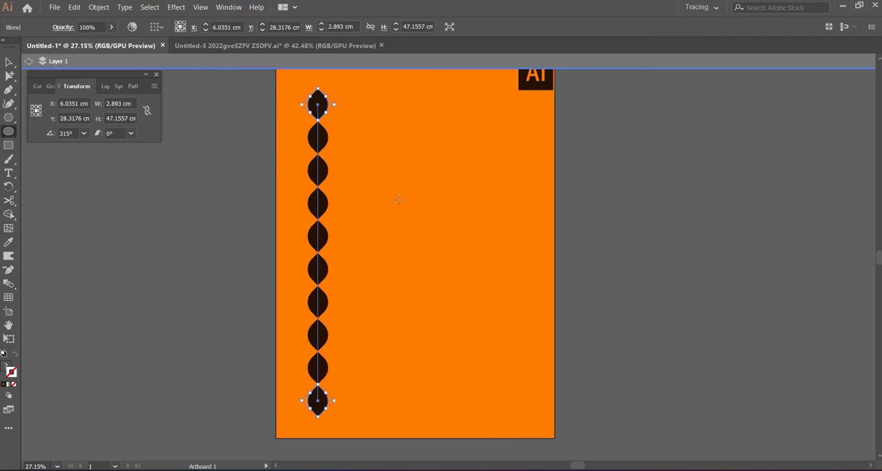
click(28, 60)
click(9, 62)
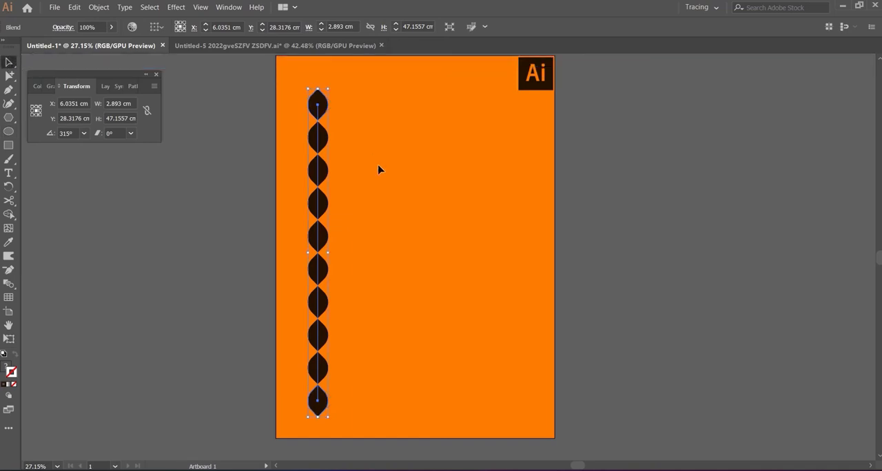
click(414, 198)
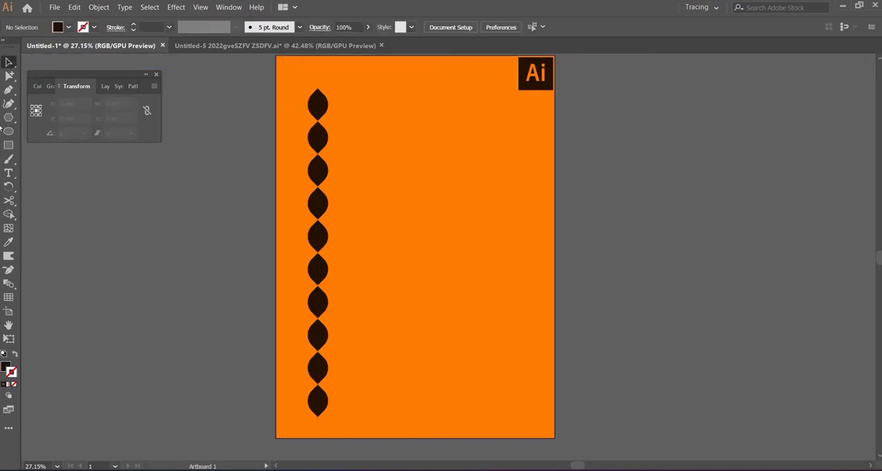
- Draw a circle about 22.4 cm in diameter to the right of the leaf column and remove its fill
click(10, 132)
drag(381, 174, 537, 331)
drag(460, 254, 444, 241)
click(6, 369)
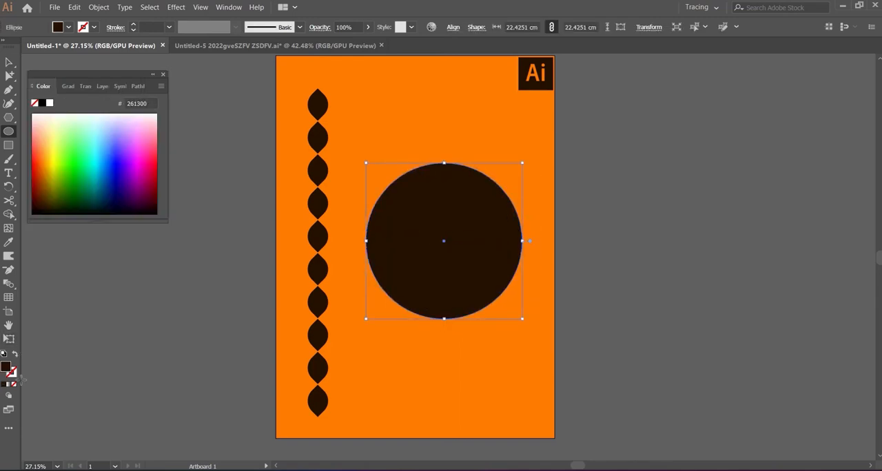
click(13, 385)
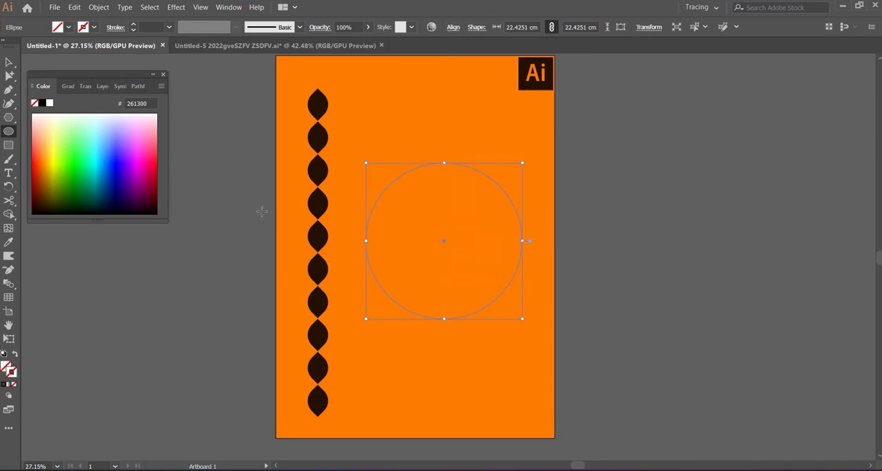
- Replace the leaf blend's spine with the circle and move the resulting ring to the artboard's horizontal centre
click(9, 62)
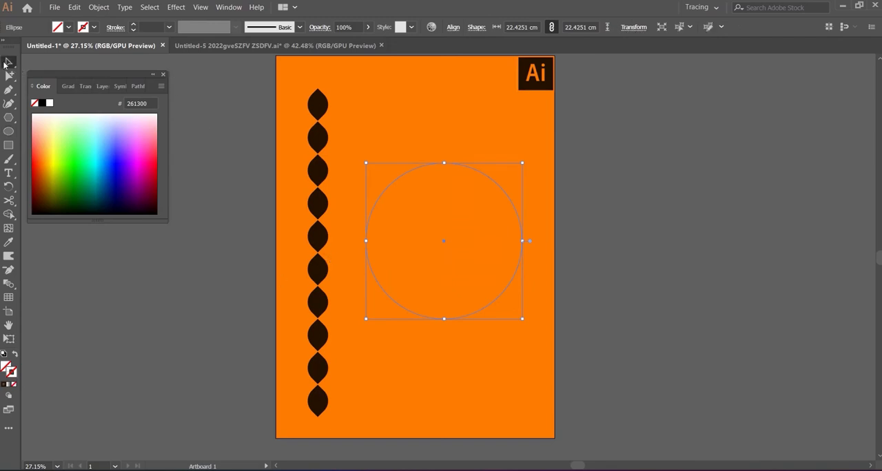
shift+click(318, 114)
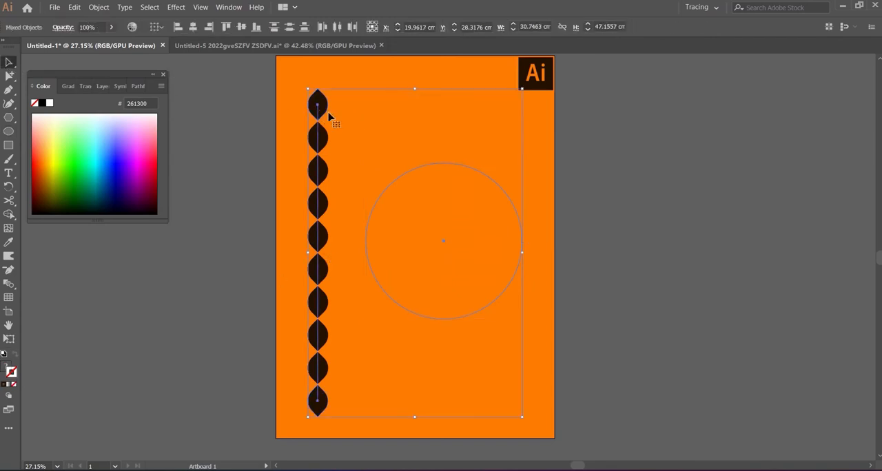
click(100, 7)
mouse_move(224, 332)
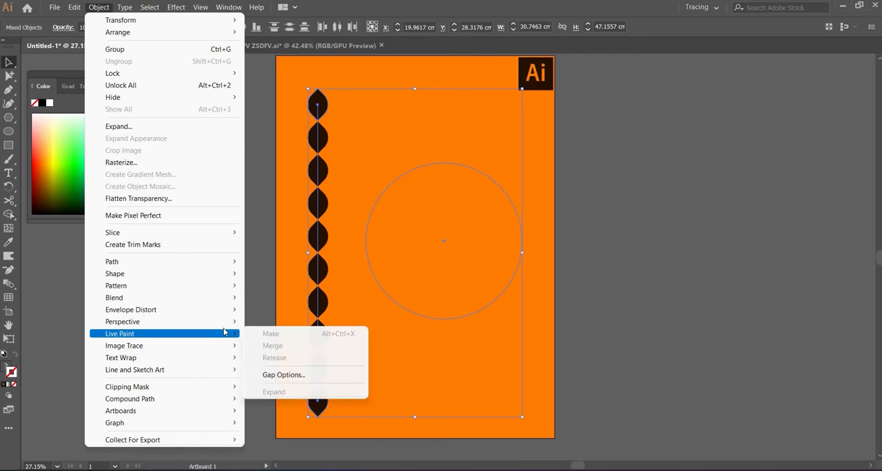
mouse_move(224, 301)
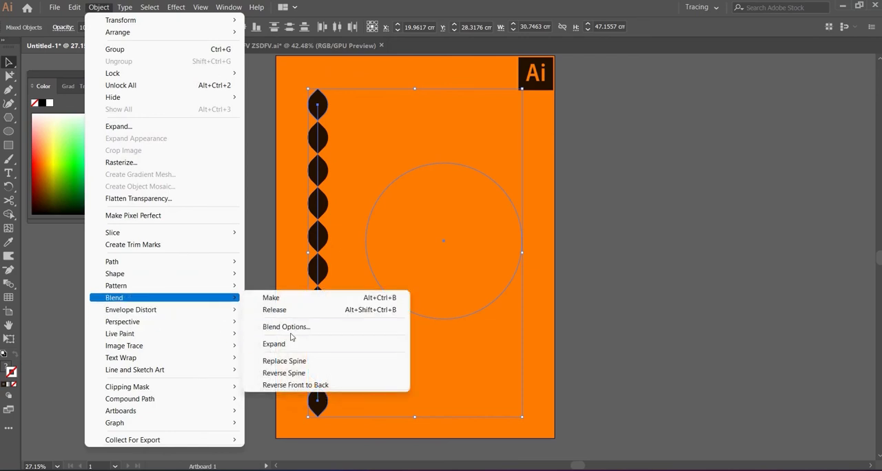
click(315, 362)
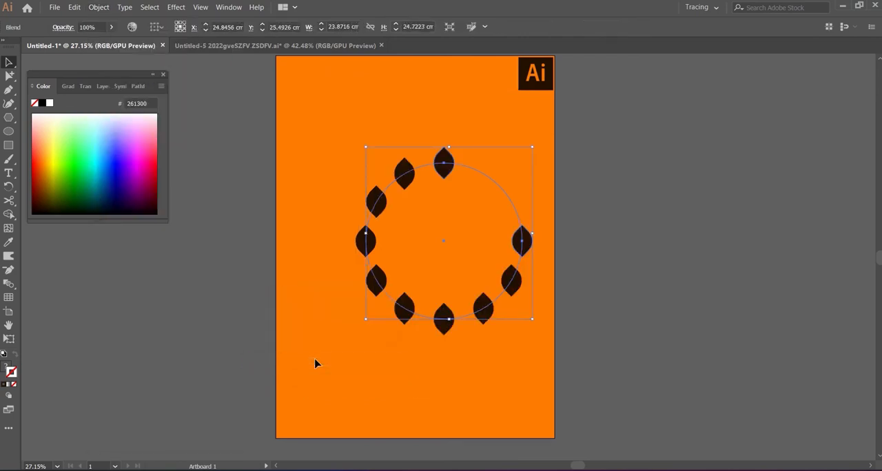
drag(444, 246, 420, 246)
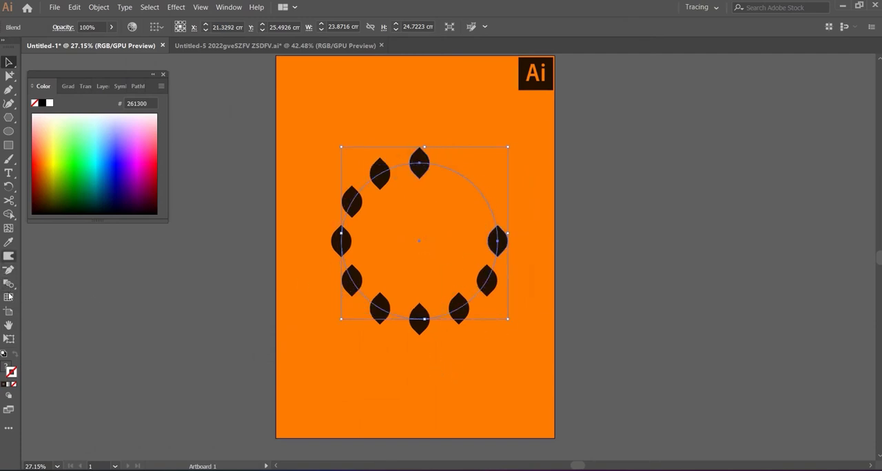
- Cut the circular blend spine at its top anchor point with the Scissors tool so the leaves spread around the whole circle
click(10, 202)
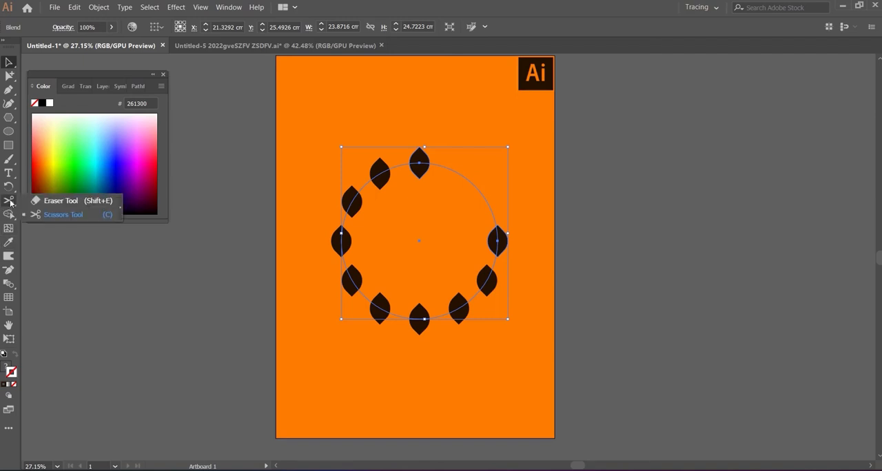
click(9, 283)
click(60, 298)
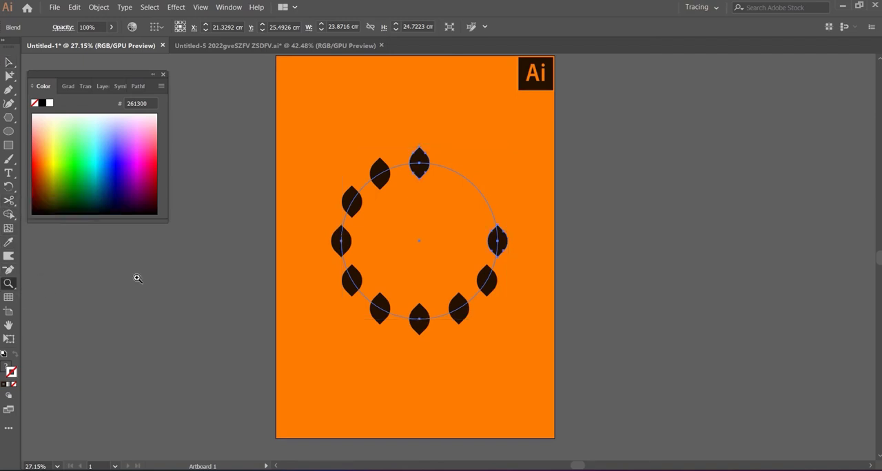
click(532, 191)
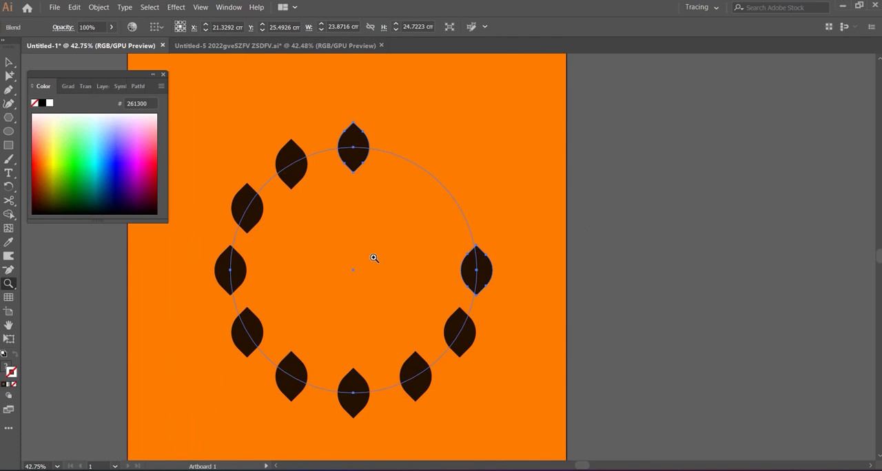
scroll(373, 258, down, 1)
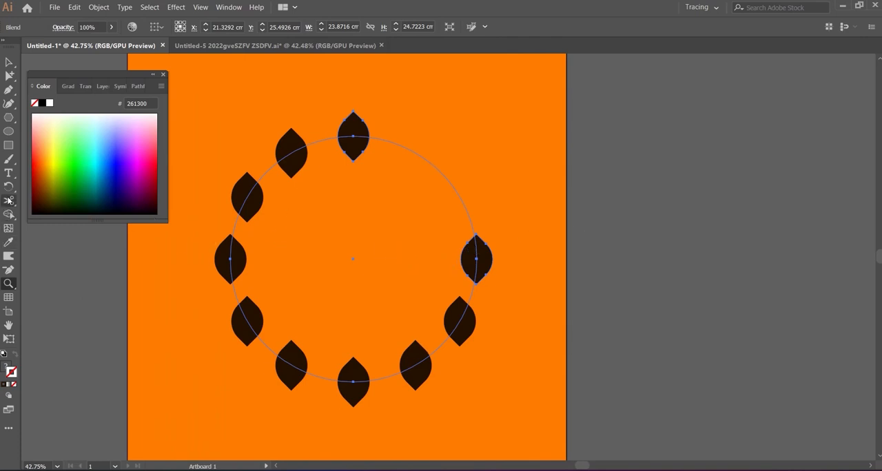
click(9, 201)
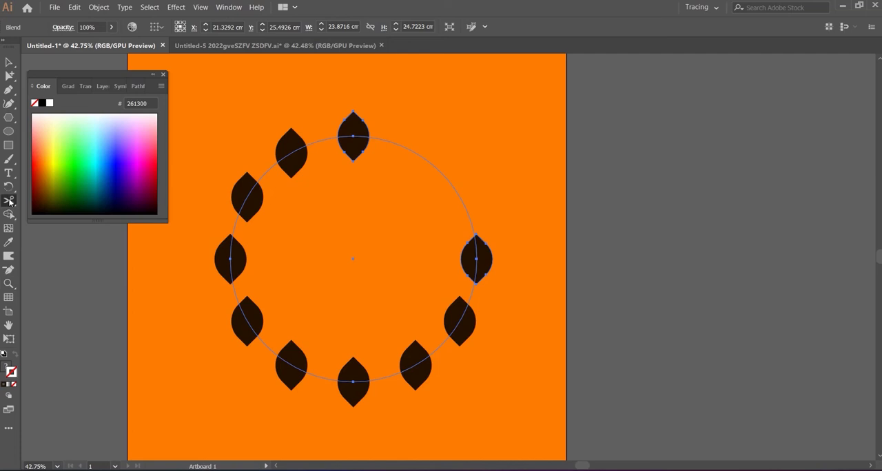
click(353, 136)
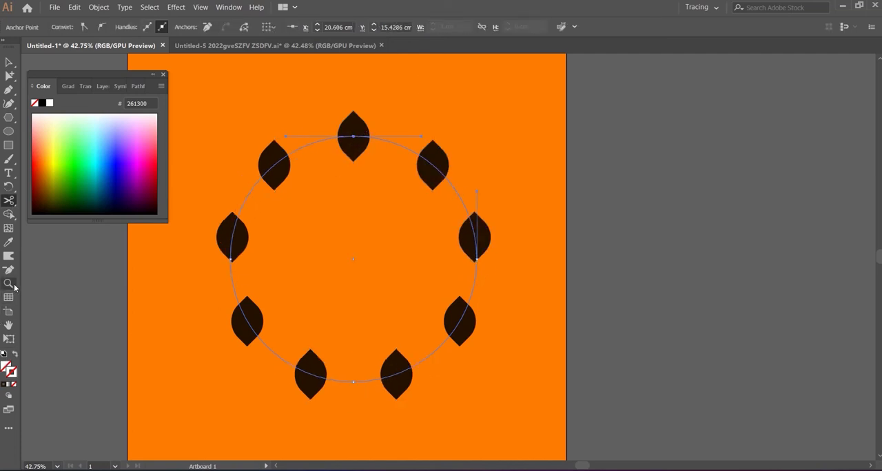
- Set the blend's orientation to align the leaves to the circular path, with preview enabled
drag(13, 288, 44, 290)
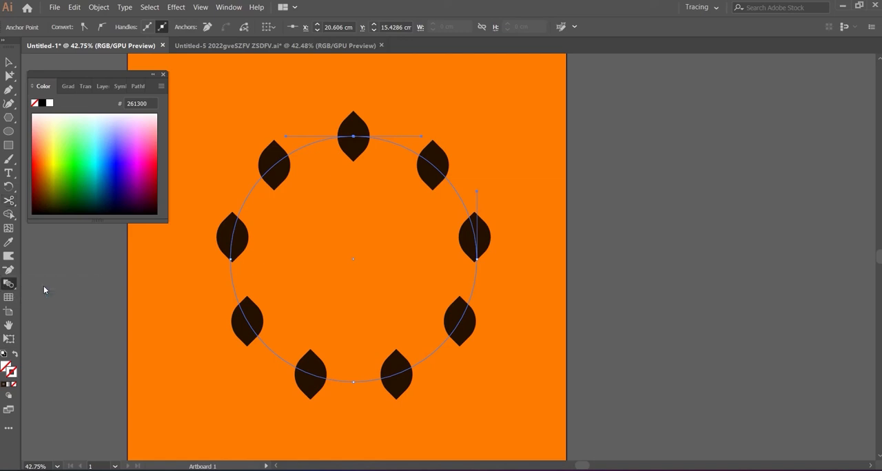
double_click(10, 285)
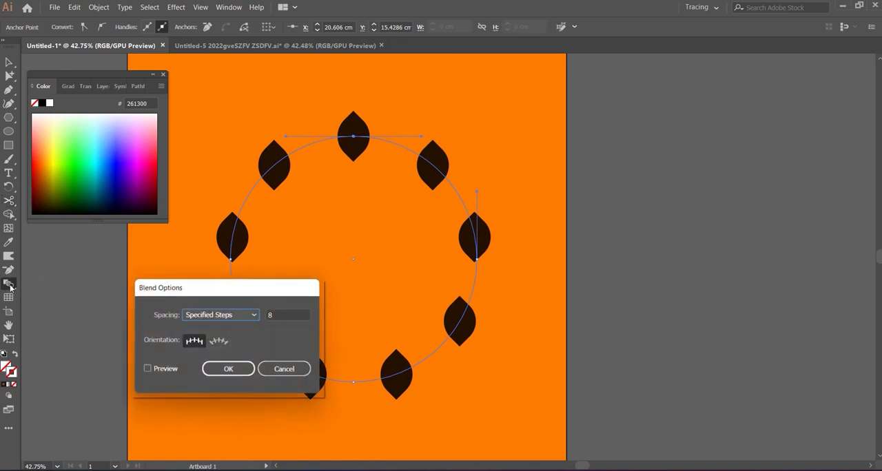
click(146, 370)
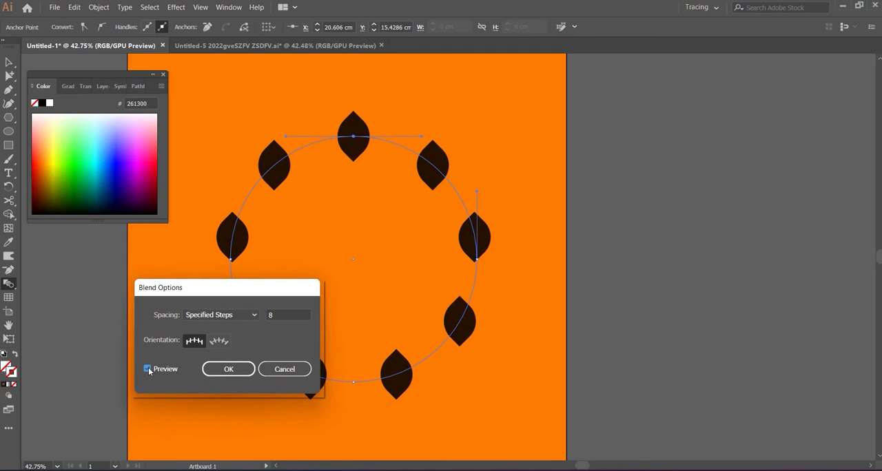
click(243, 316)
click(222, 341)
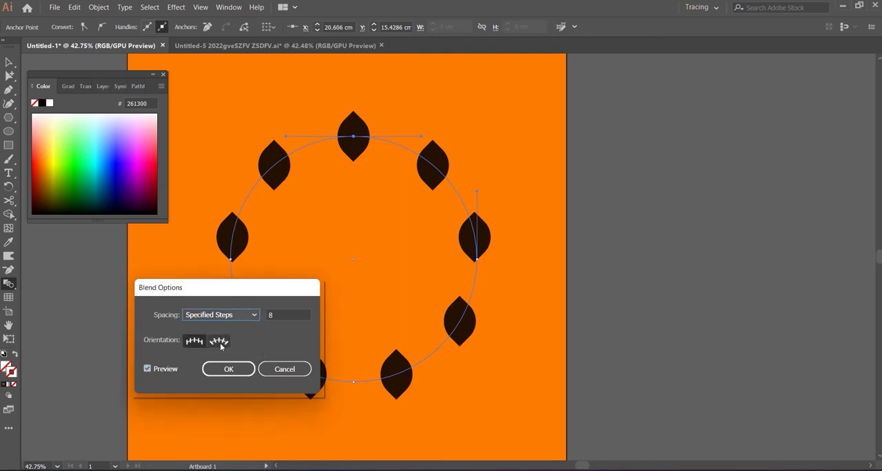
click(219, 342)
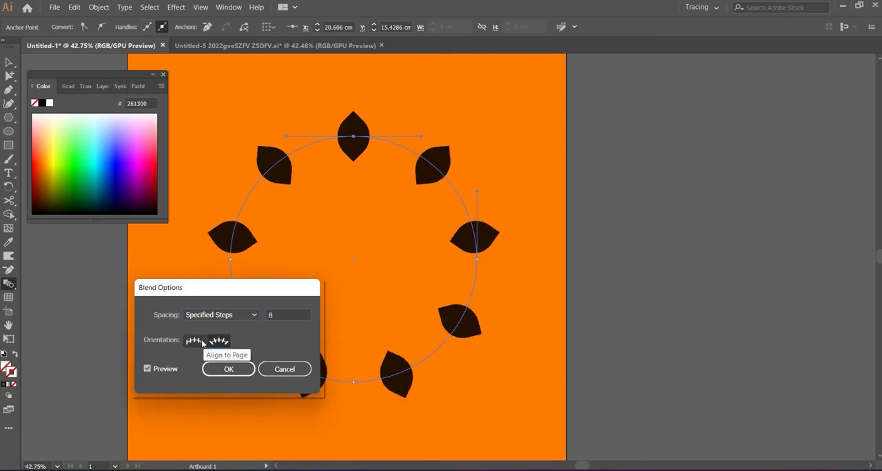
click(209, 343)
click(218, 341)
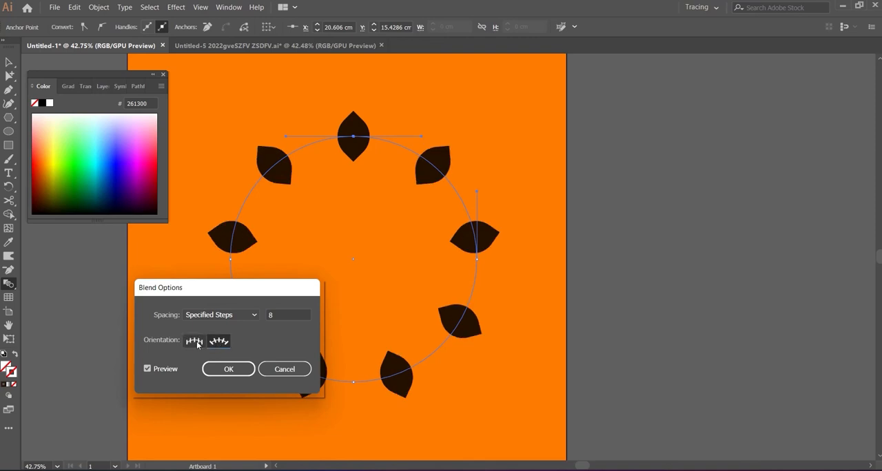
- Try 11 and 14 specified steps for the leaf blend, previewing the spacing around the circle for each value
click(281, 314)
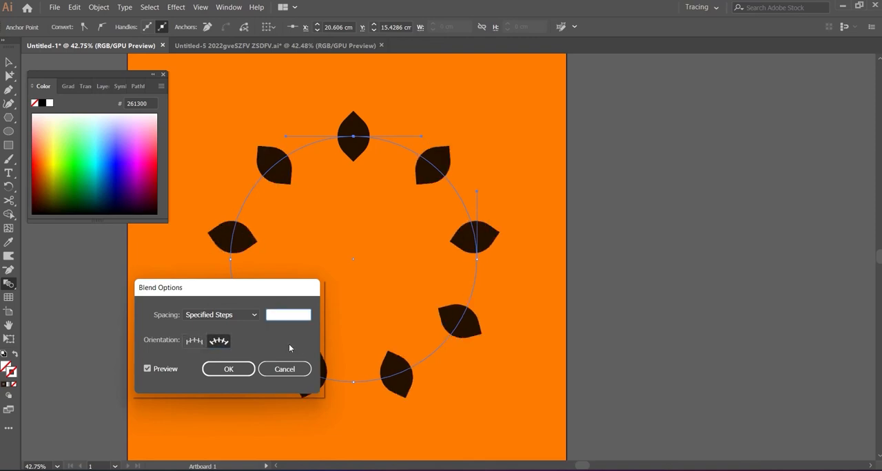
text(11)
click(147, 369)
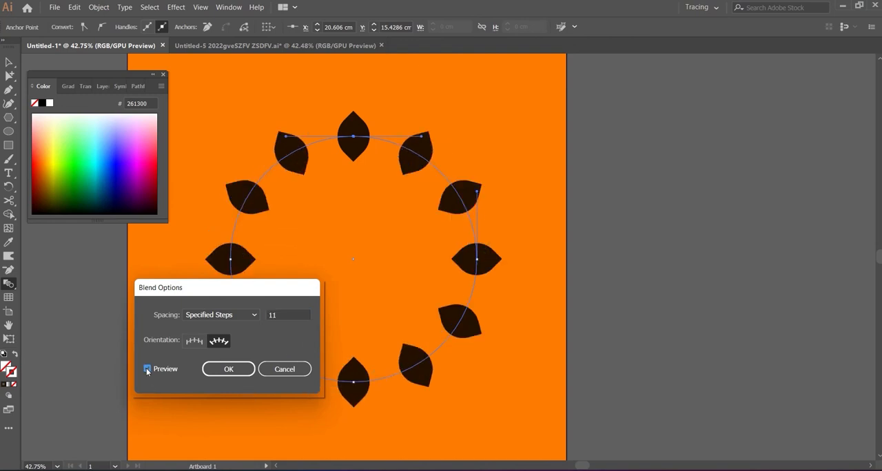
click(290, 316)
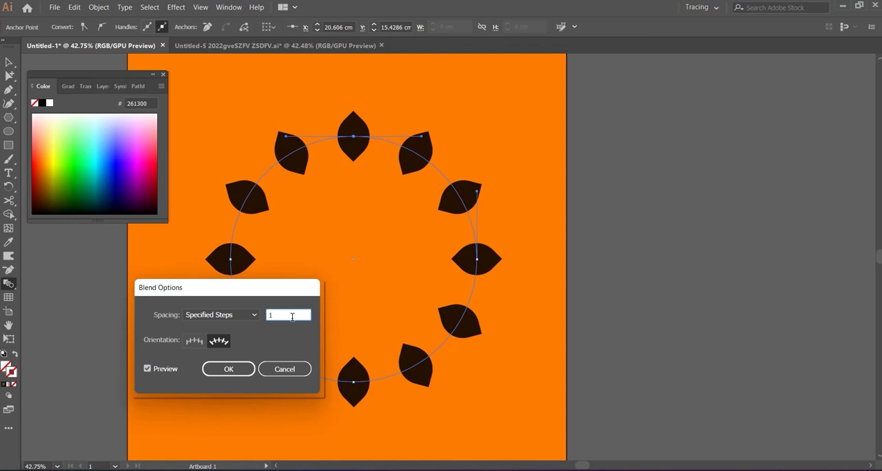
text(4)
click(148, 369)
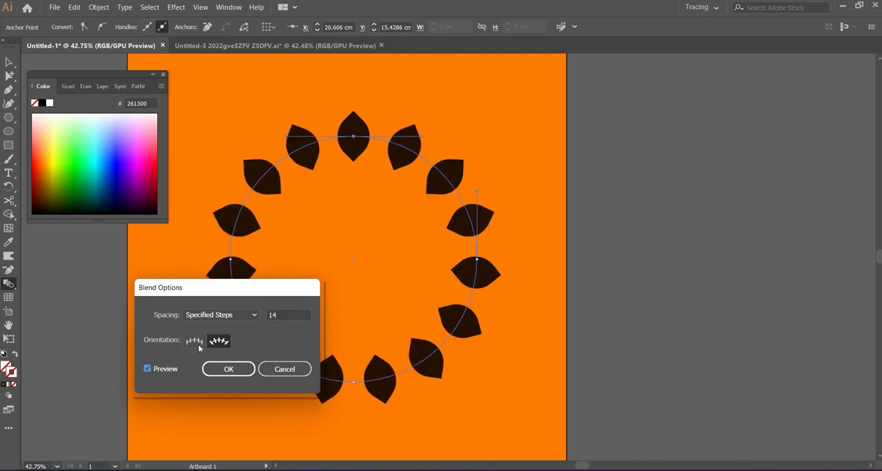
- Set the leaf blend's spacing to 16 specified steps, refresh the preview and apply the blend options
double_click(288, 316)
text(1)
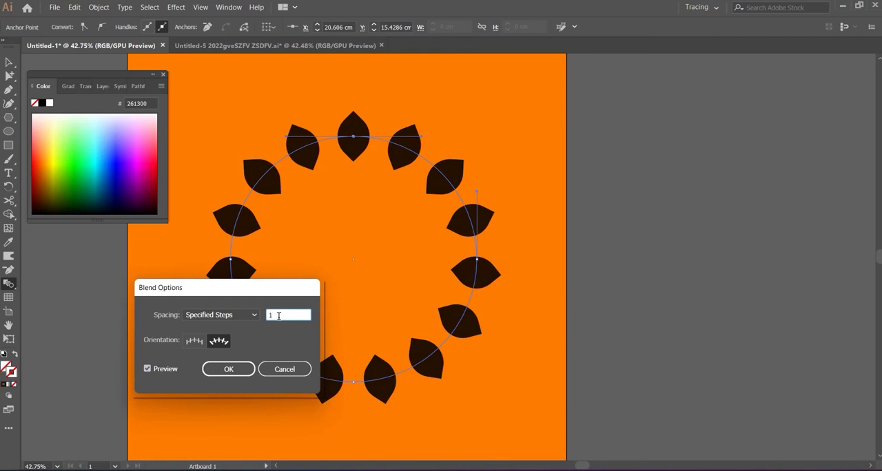
text(6)
click(148, 370)
click(148, 370)
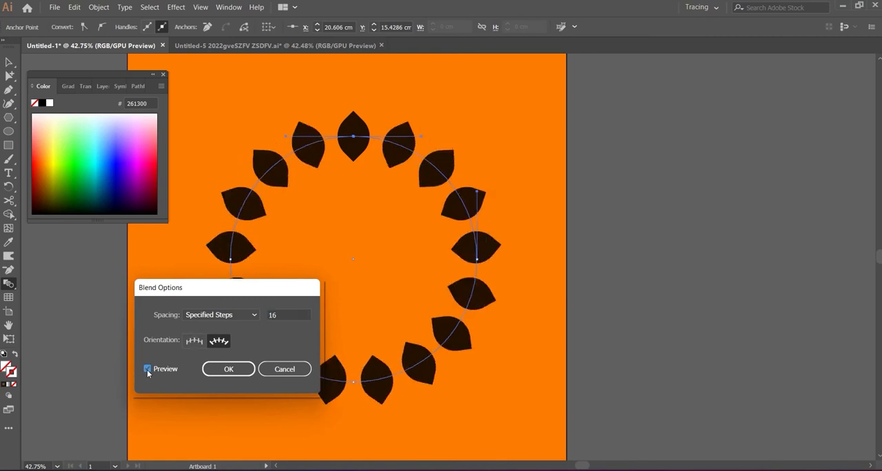
click(229, 370)
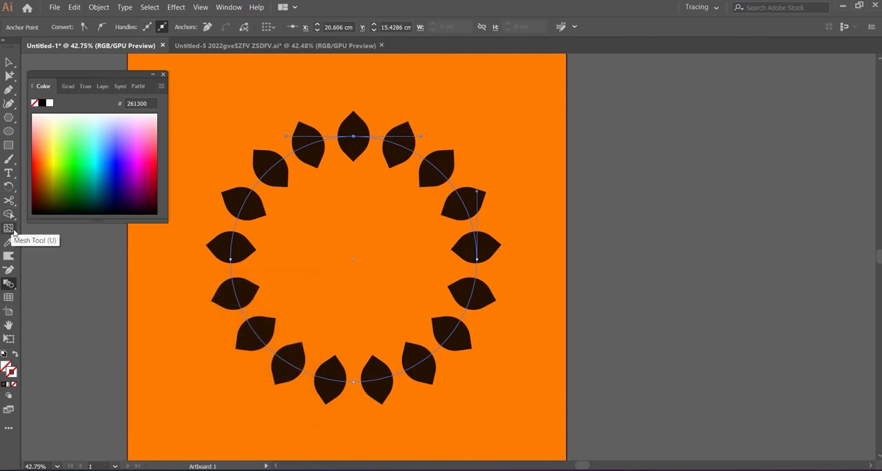
- Fit the whole orange artboard in view and deselect the leaf ring to examine the finished design
drag(9, 284, 35, 298)
drag(306, 248, 246, 271)
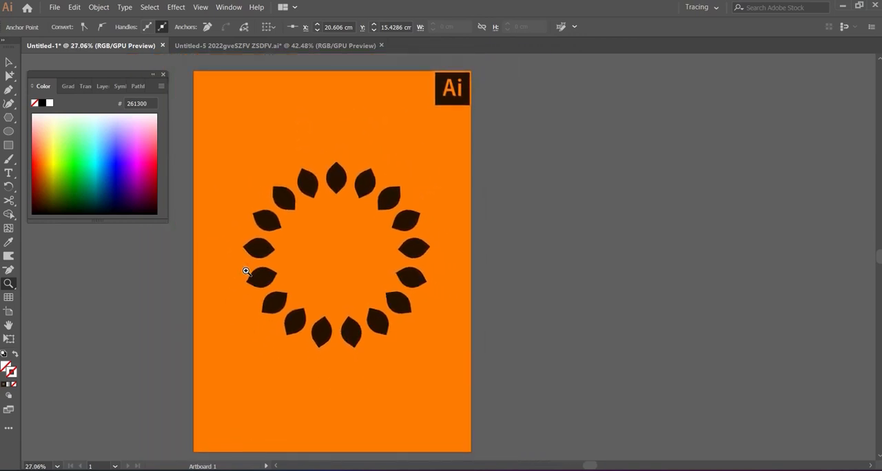
key(ctrl+a)
click(8, 63)
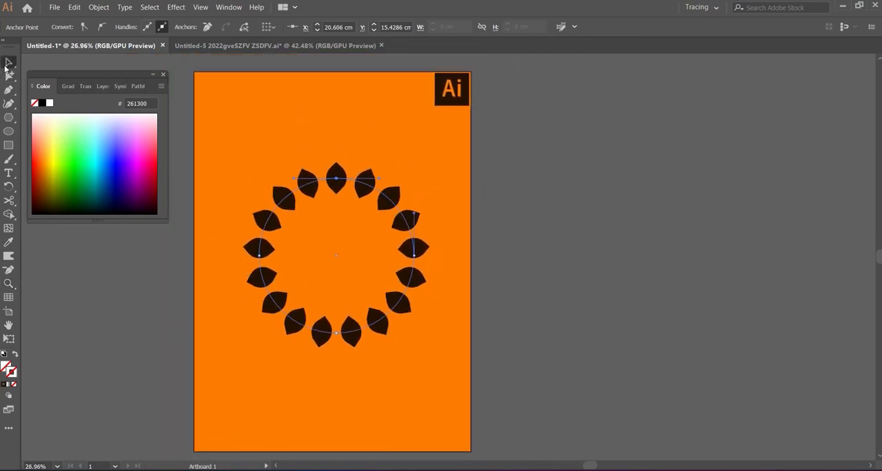
click(310, 375)
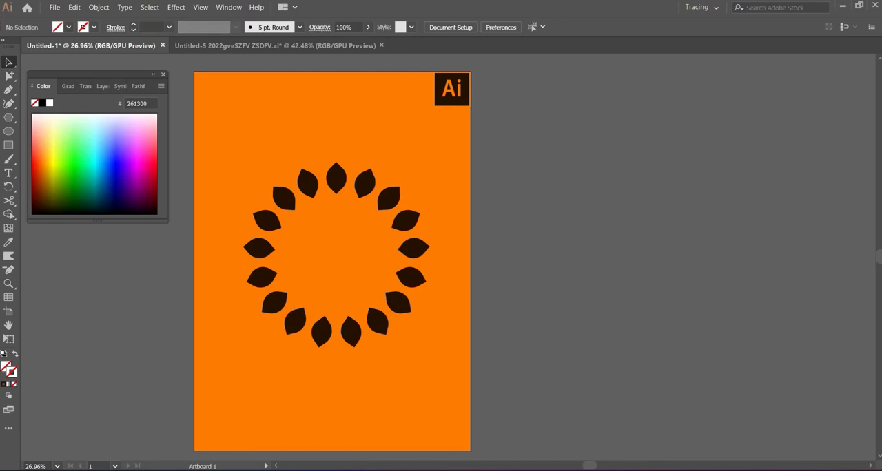
click(762, 470)
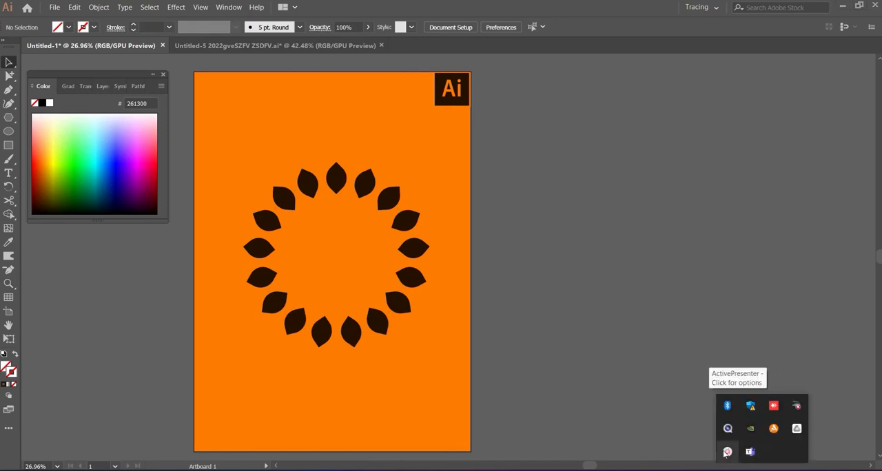